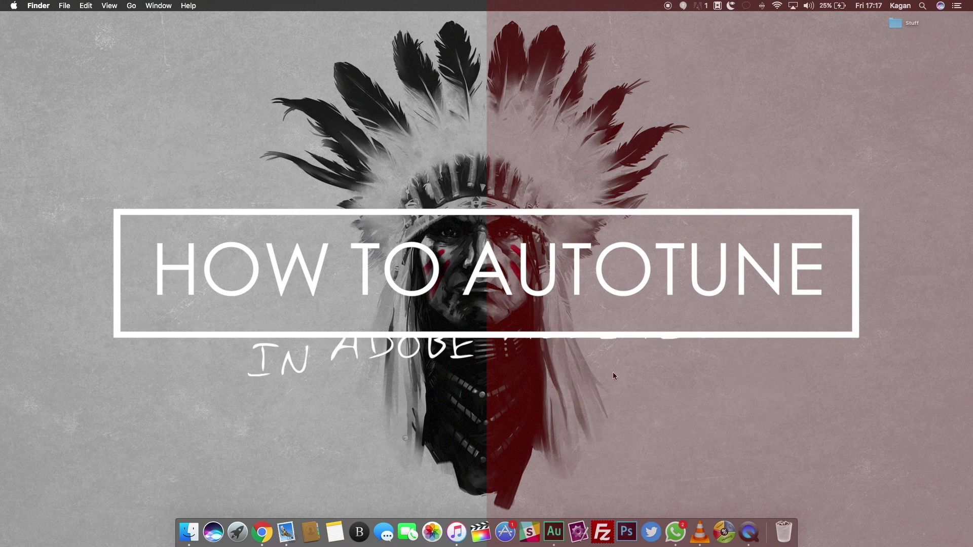
# Launch Adobe Audition from the Dock, showing the Bibugan – Living multitrack session
pyautogui.click(554, 531)
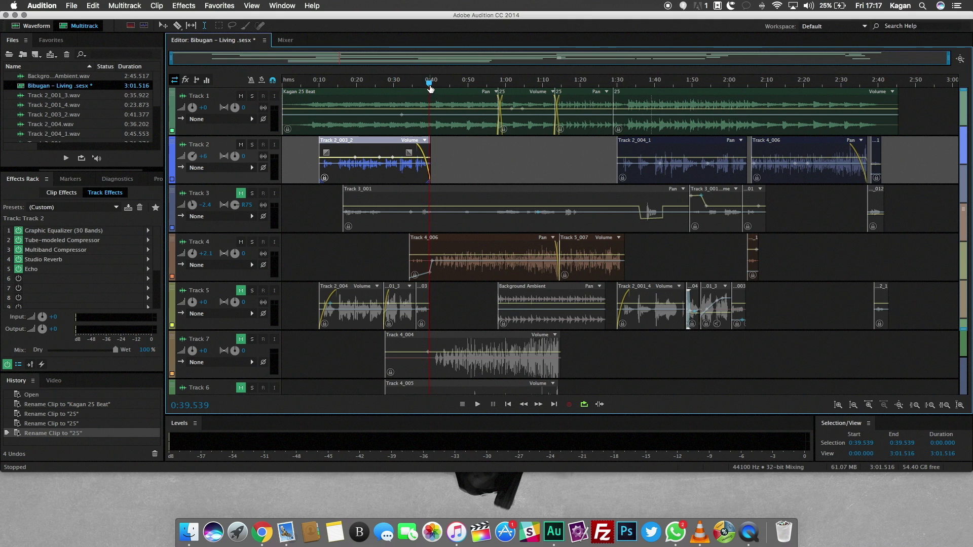
pyautogui.moveTo(430, 83); pyautogui.dragTo(274, 82)
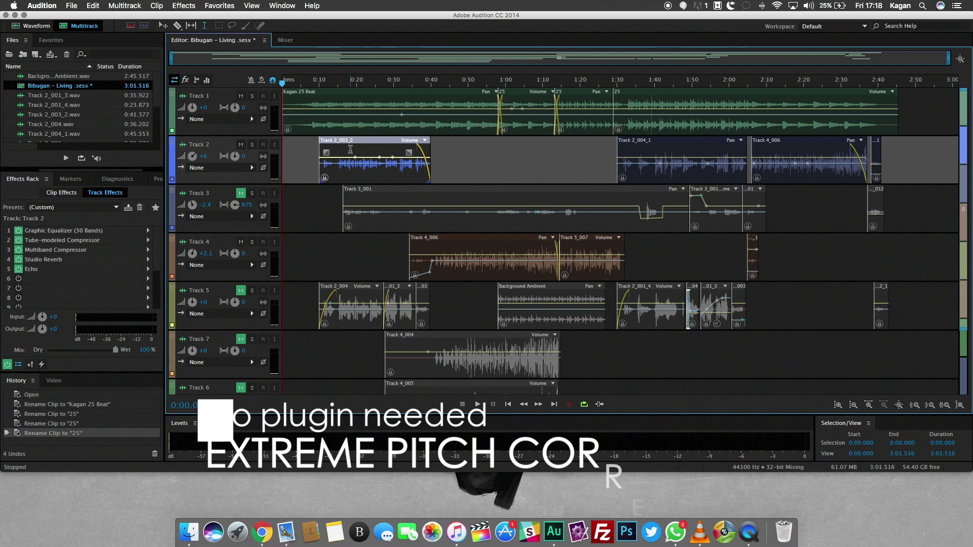
# Open Track 2_003_2 in Waveform view, select its audio, and open Automatic Pitch Correction
pyautogui.doubleClick(349, 152)
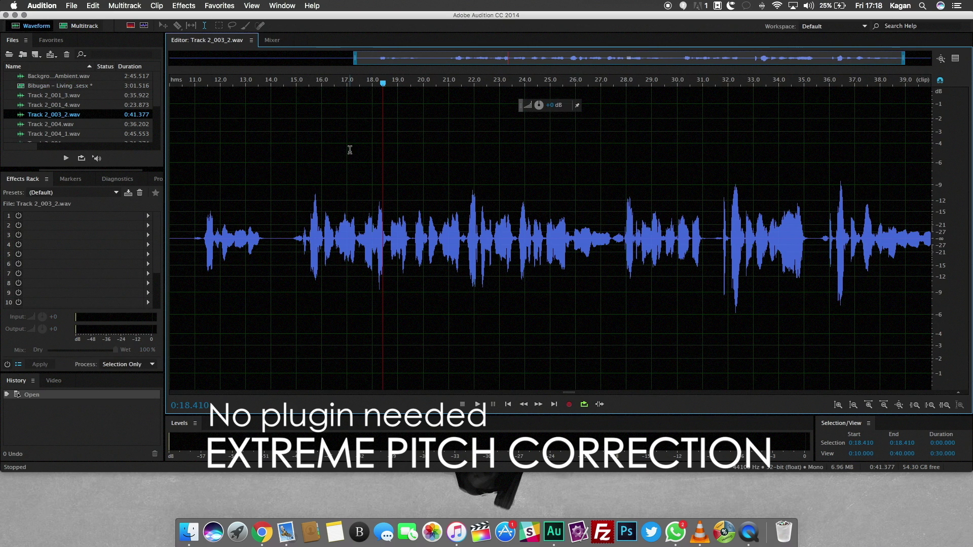
pyautogui.doubleClick(204, 279)
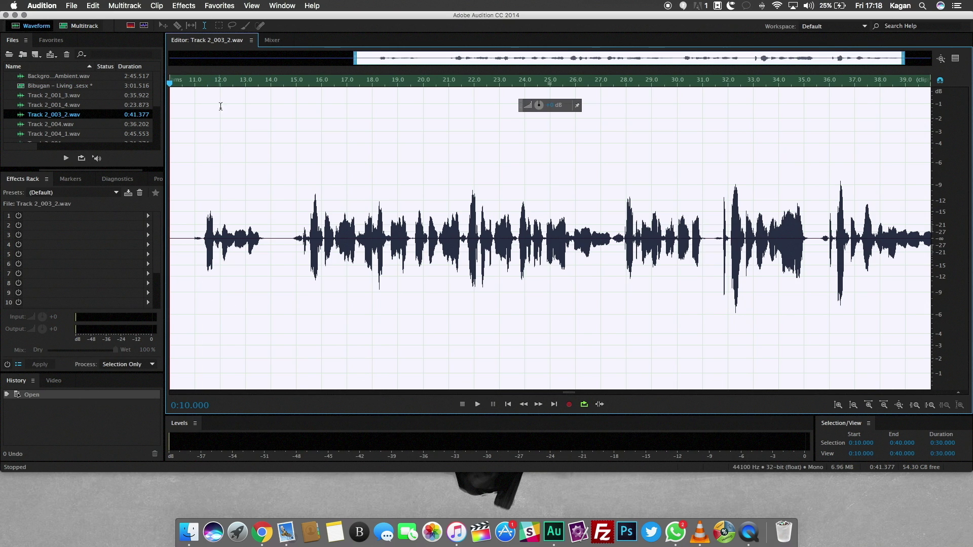
pyautogui.click(186, 6)
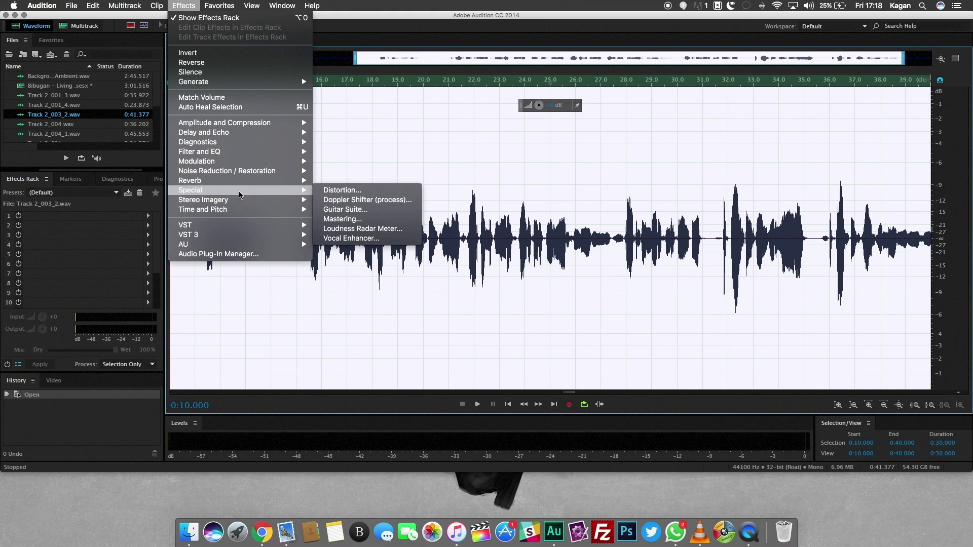
pyautogui.moveTo(202, 210)
pyautogui.click(380, 210)
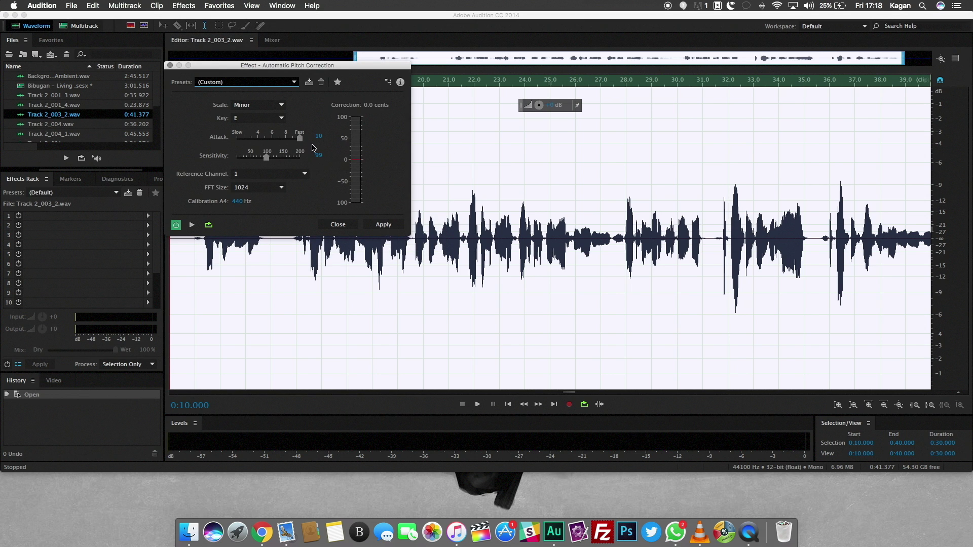
# Preview, set sensitivity to 100, keep the E minor preset, and apply the correction
pyautogui.click(192, 225)
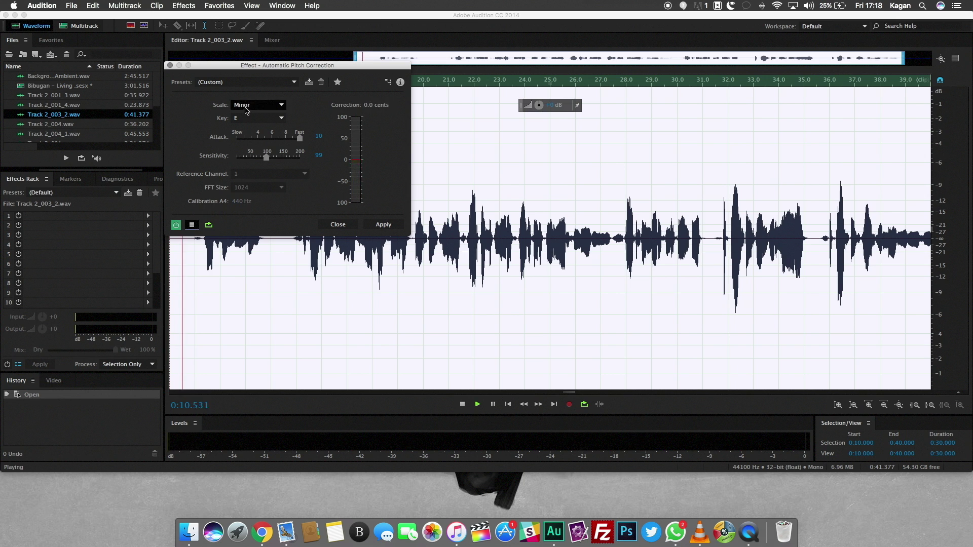
pyautogui.moveTo(266, 156)
pyautogui.mouseDown()
pyautogui.moveTo(299, 159)
pyautogui.moveTo(266, 158)
pyautogui.mouseUp()
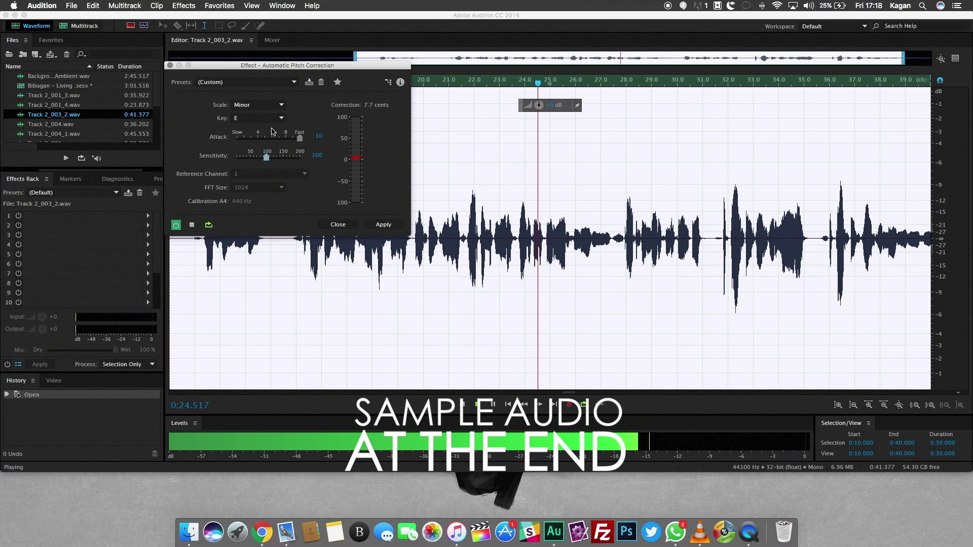
pyautogui.click(293, 82)
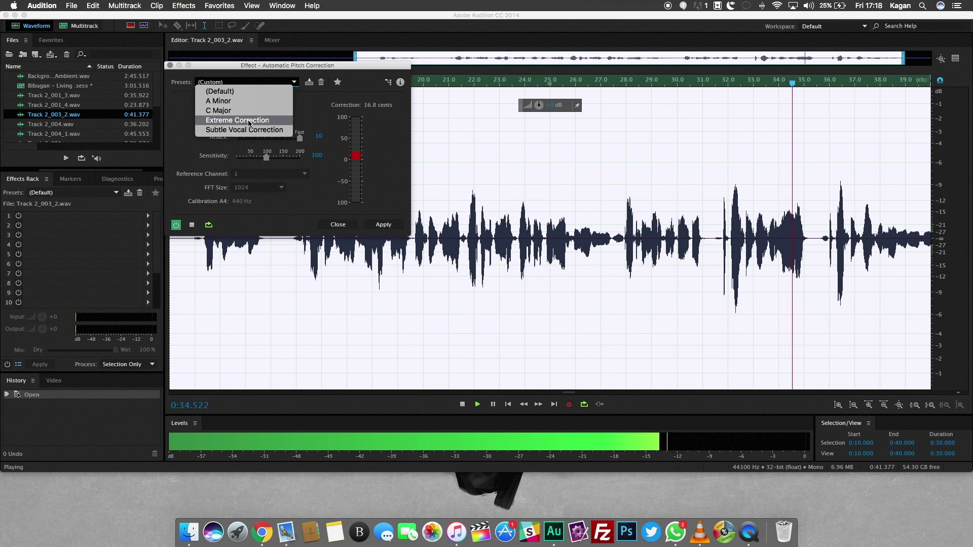
pyautogui.click(307, 104)
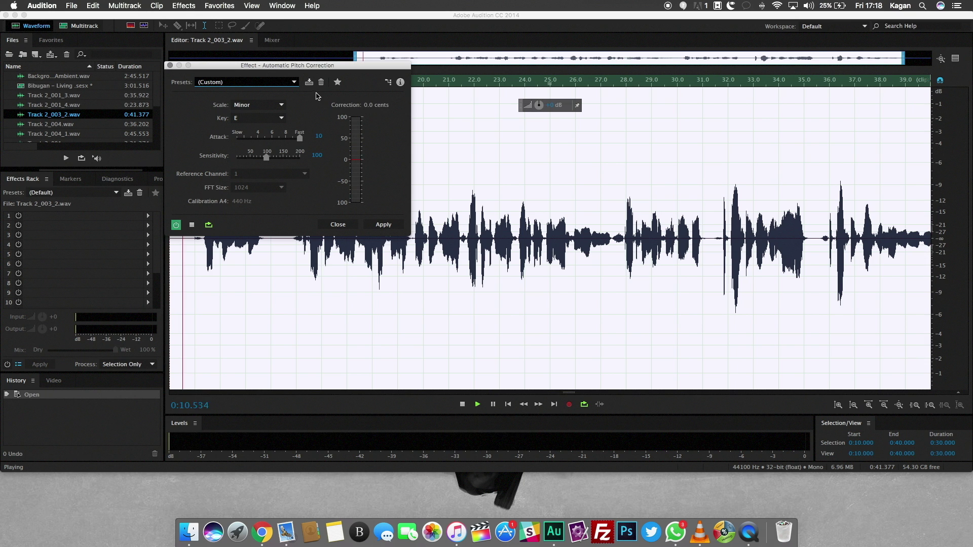
pyautogui.click(384, 226)
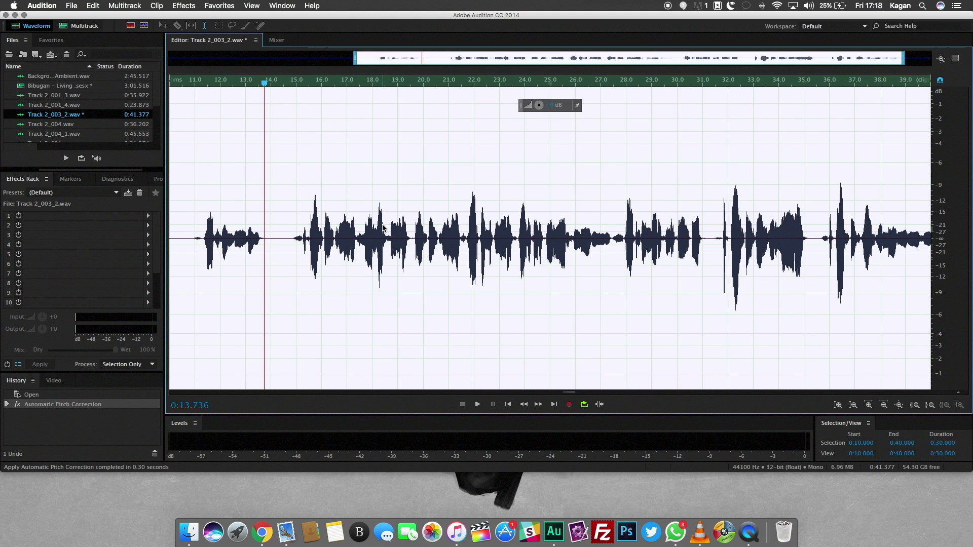
# Undo the correction and play the multitrack mix from about 0:09
pyautogui.press('super+z')
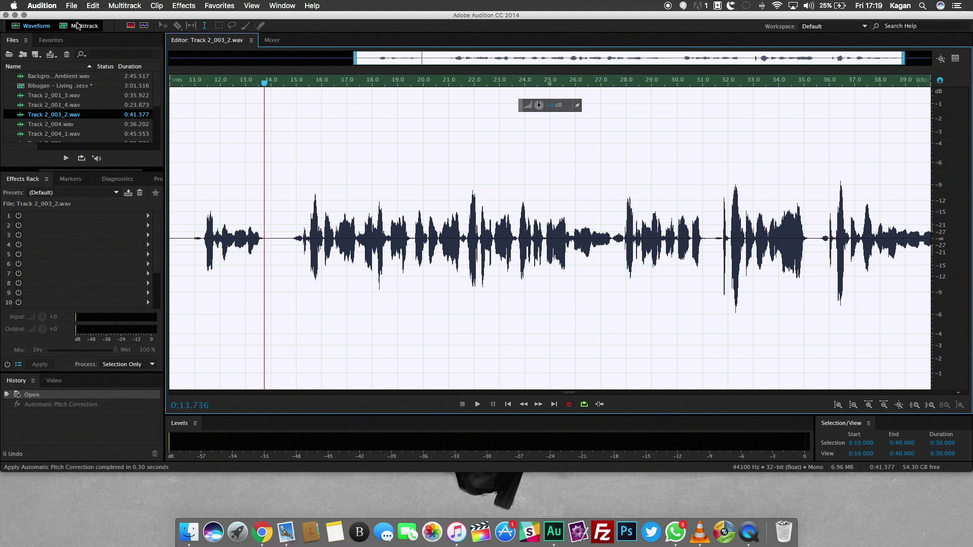
pyautogui.click(83, 26)
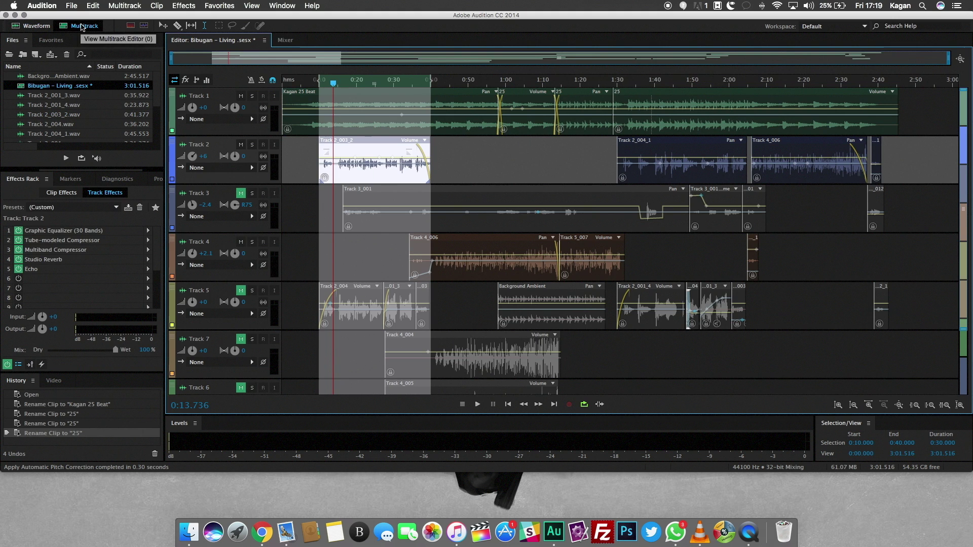
pyautogui.click(312, 182)
pyautogui.click(315, 158)
pyautogui.press('space')
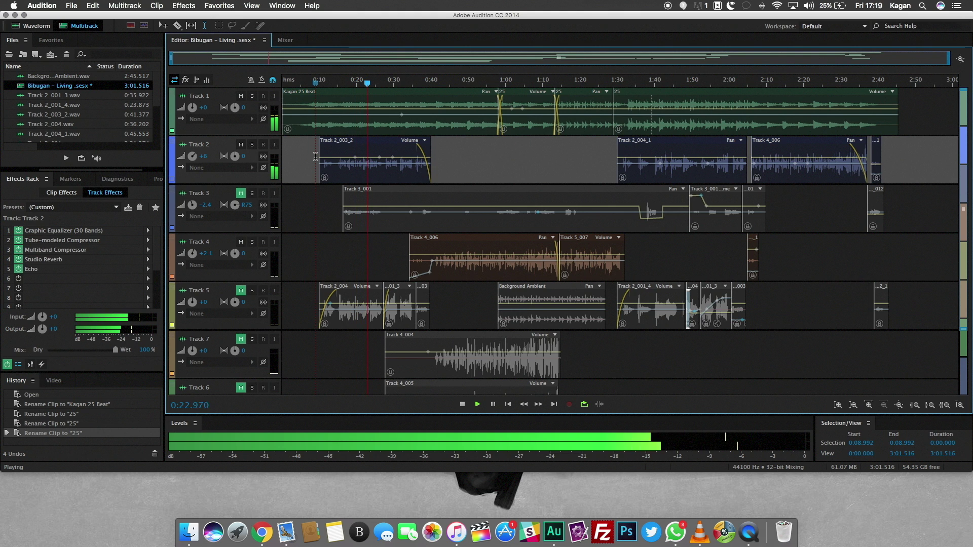
# Stop playback and put E minor Automatic Pitch Correction in Track 2's sixth effect slot
pyautogui.press('space')
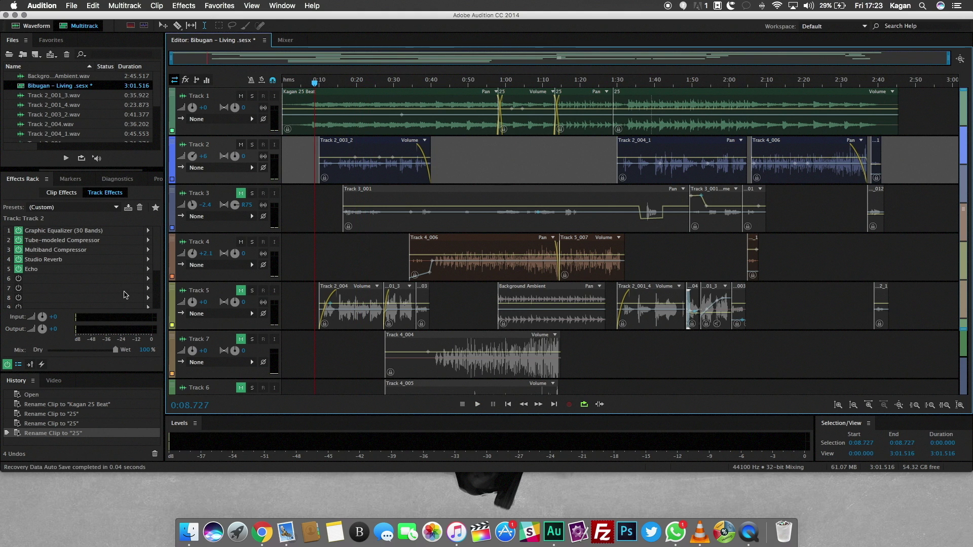
pyautogui.click(149, 280)
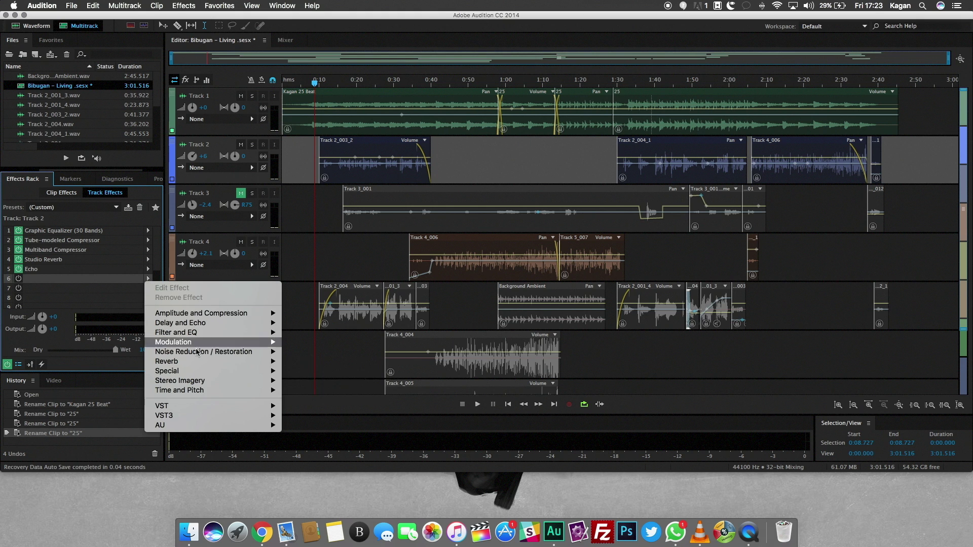
pyautogui.moveTo(179, 390)
pyautogui.click(340, 392)
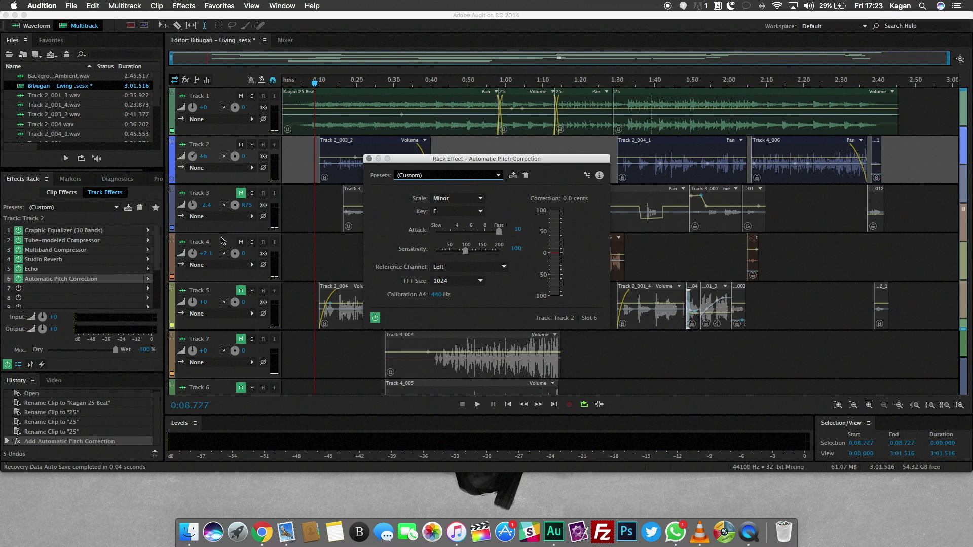
pyautogui.click(370, 158)
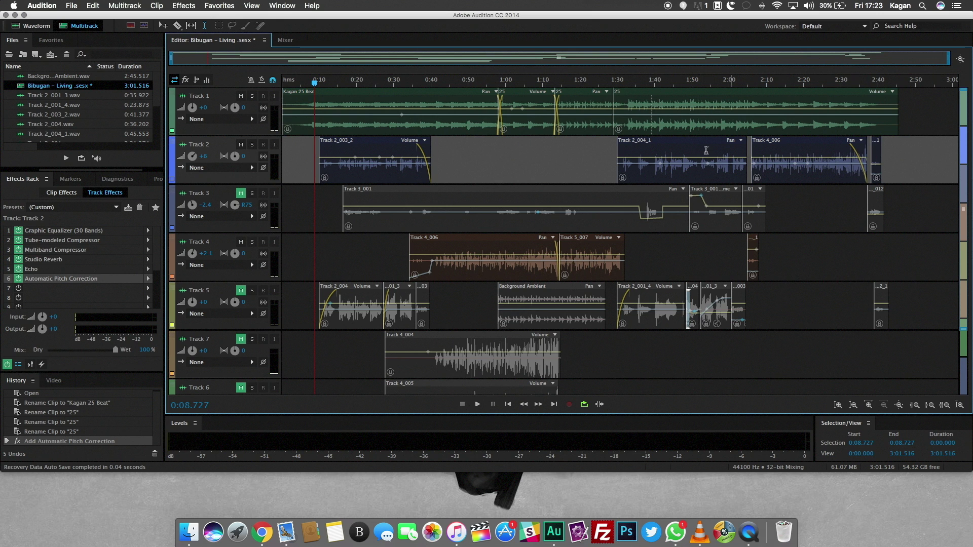
pyautogui.click(285, 167)
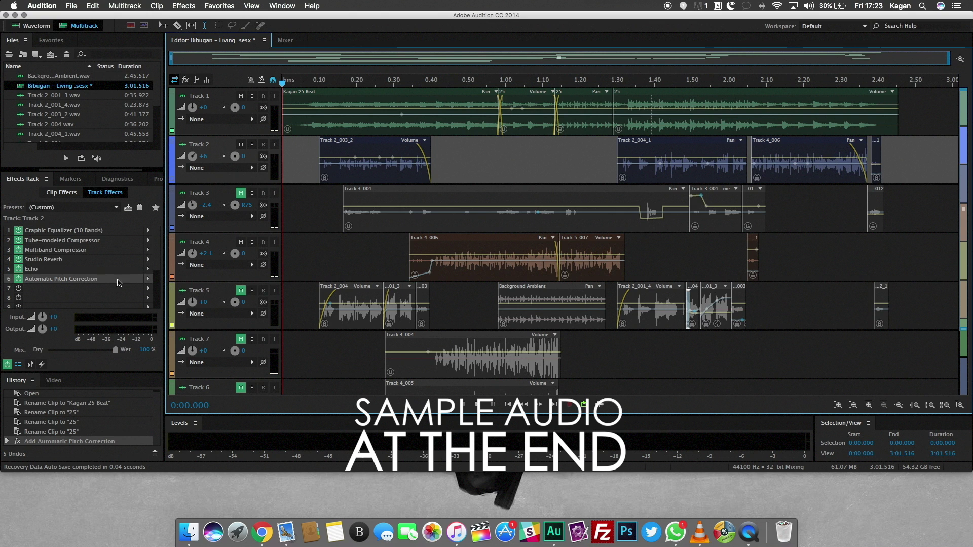
pyautogui.click(147, 288)
pyautogui.moveTo(180, 380)
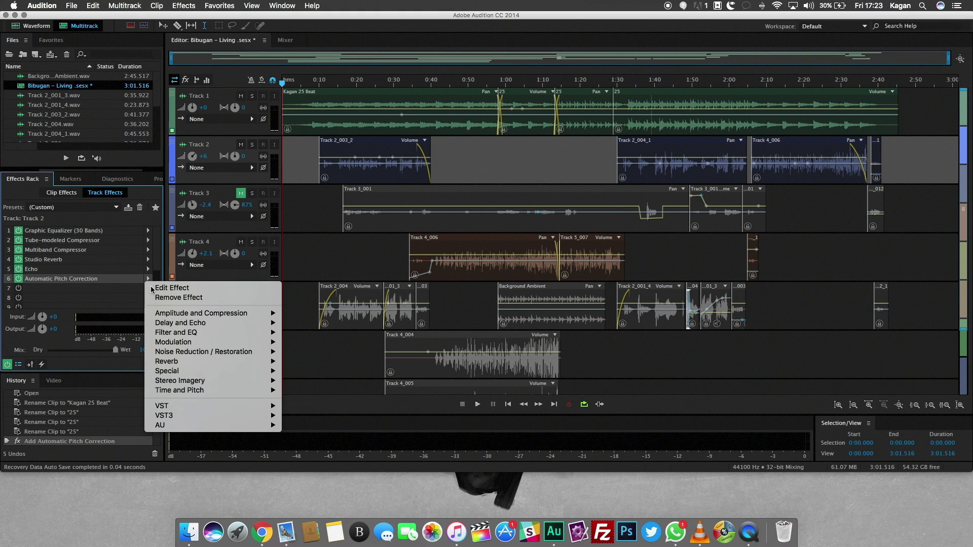
pyautogui.click(55, 280)
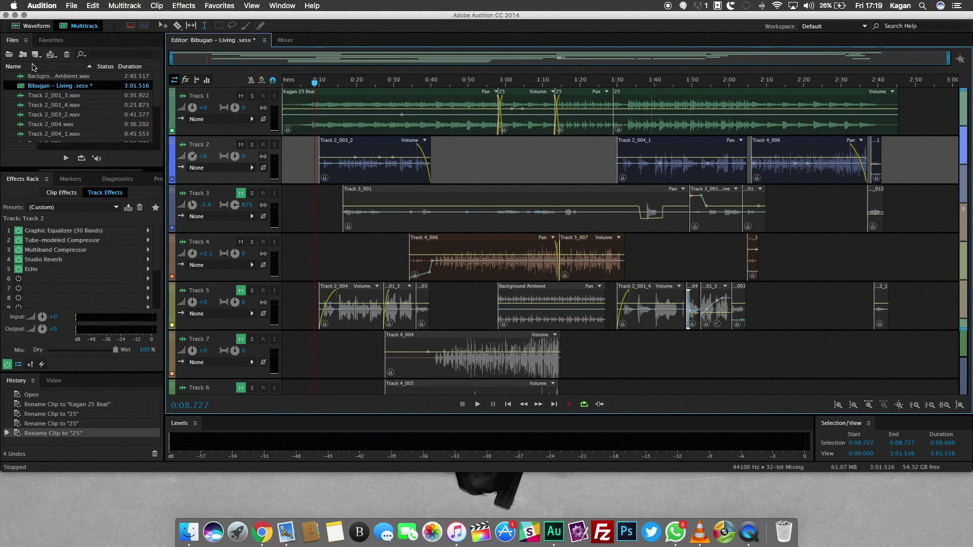
# Minimise the Audition window to the Dock, revealing the desktop wallpaper
pyautogui.click(16, 16)
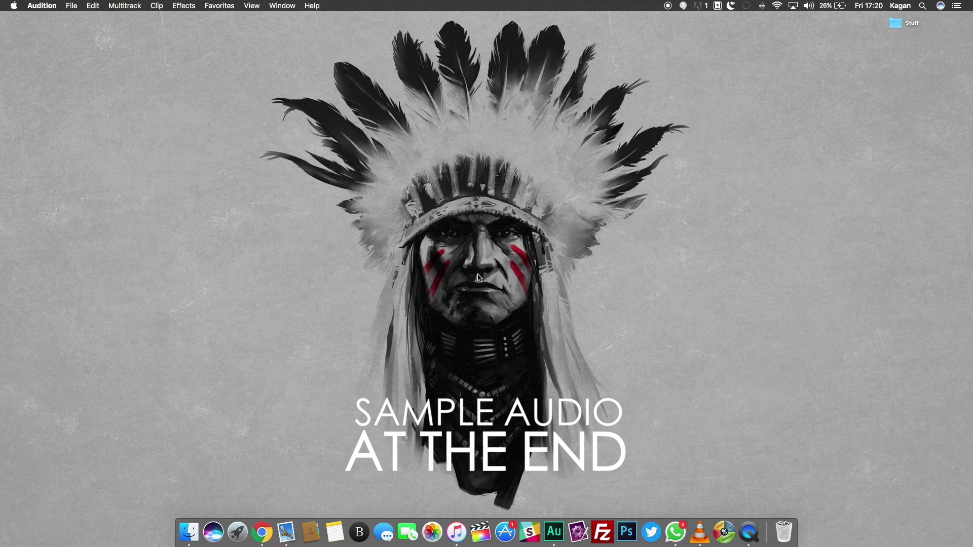